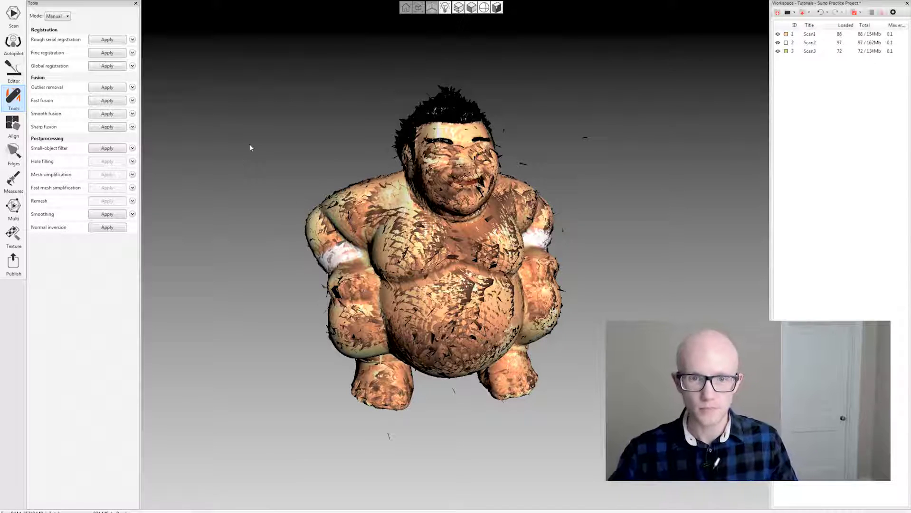
- Run Fast fusion on the three sumo scans with a resolution of 0.5
click(132, 101)
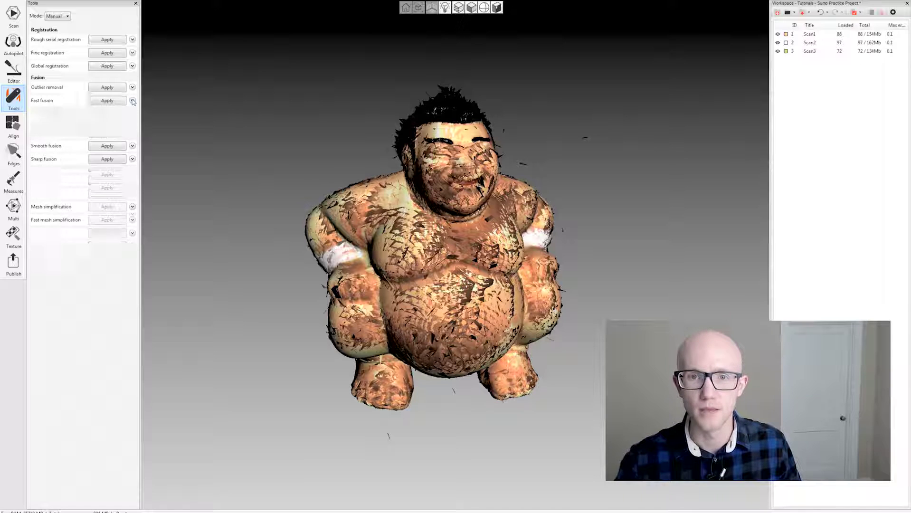
click(111, 109)
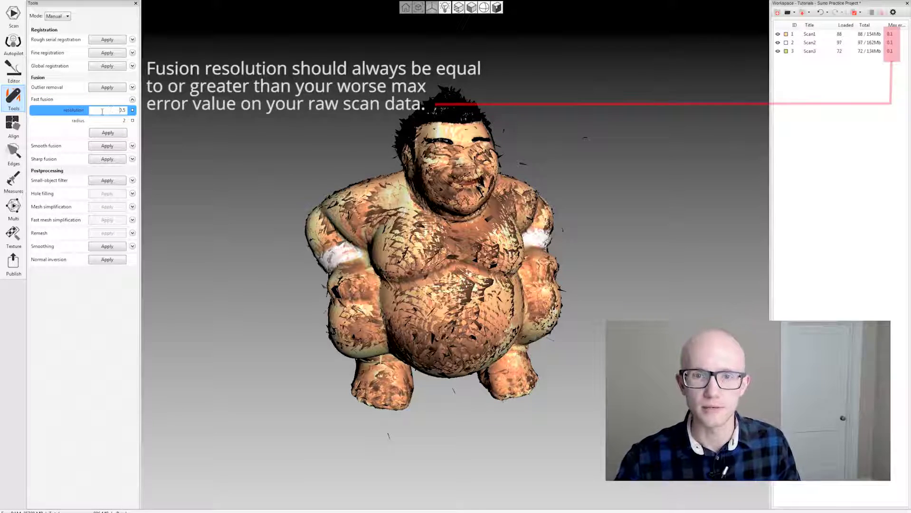
double_click(102, 110)
text(0.1)
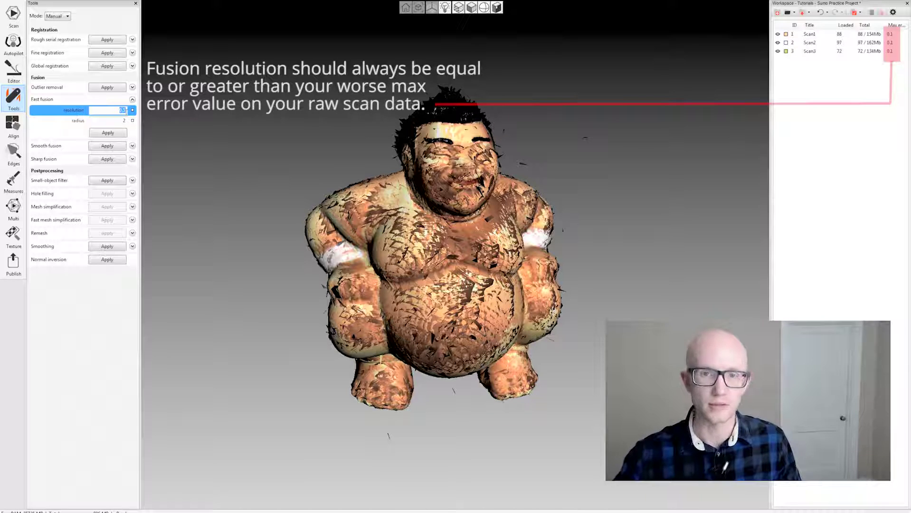
click(123, 111)
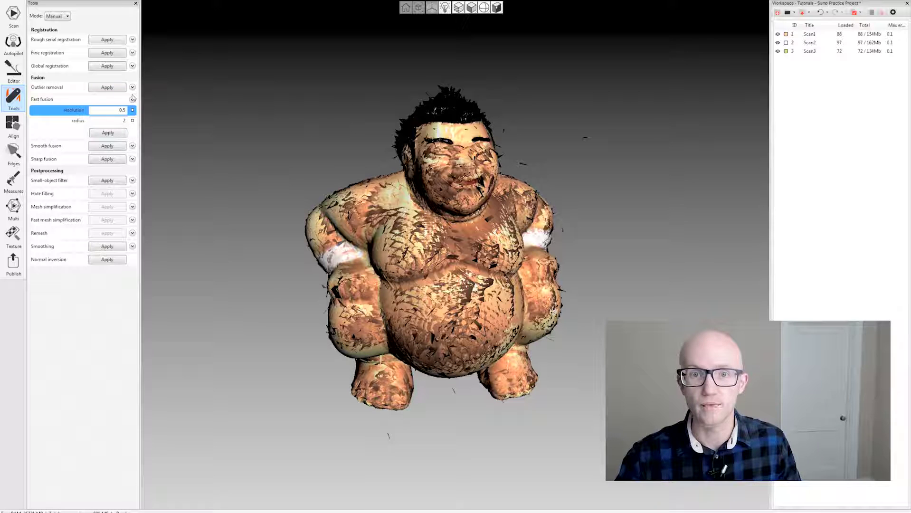
click(108, 133)
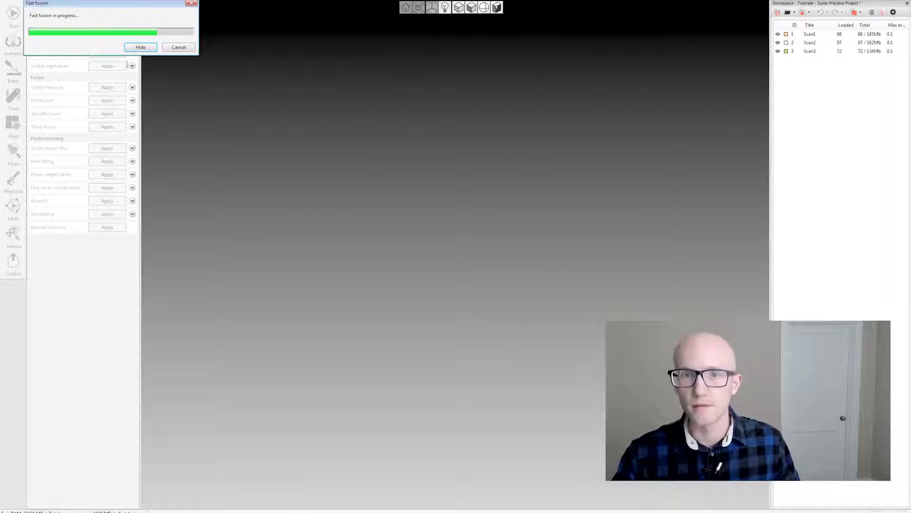
drag(106, 8, 249, 58)
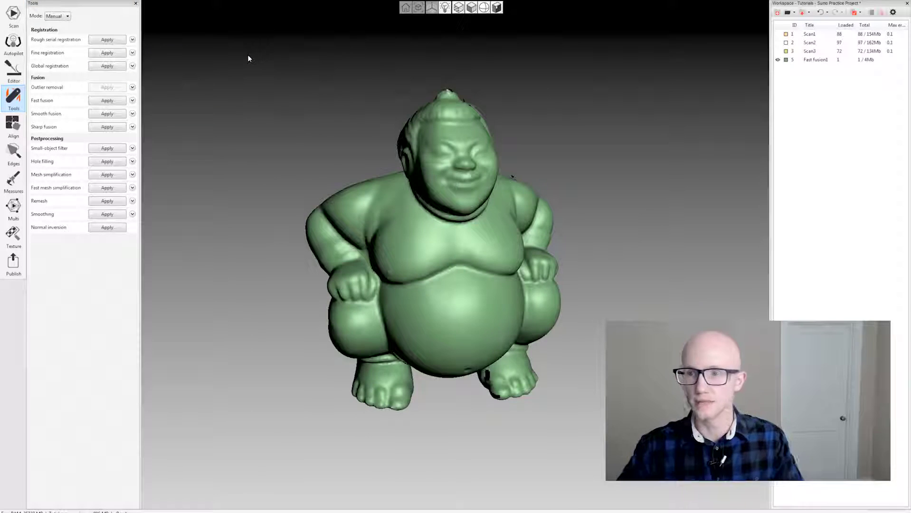
- Examine the Fast fusion model from the back and front for holes and noisy surface areas
scroll(500, 242, down, 3)
middle_drag(468, 271, 394, 237)
scroll(376, 248, up, 1)
drag(377, 252, 404, 233)
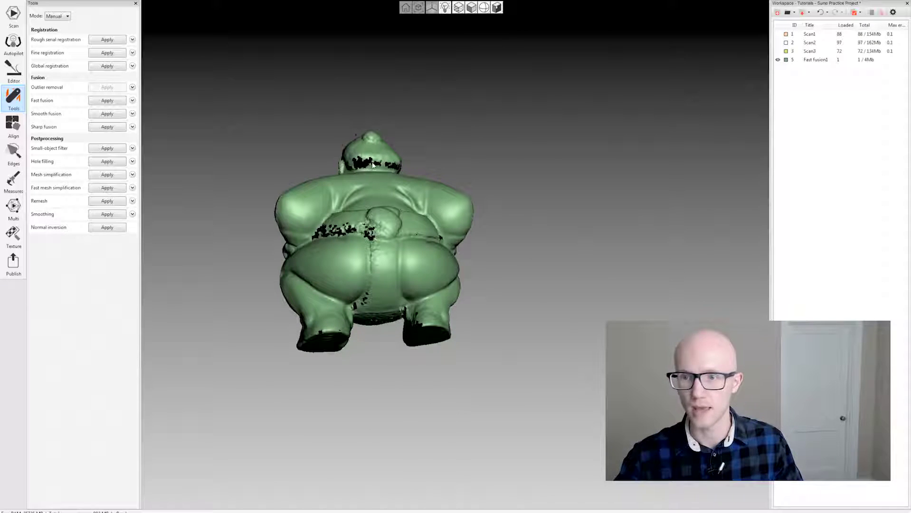
drag(373, 164, 347, 148)
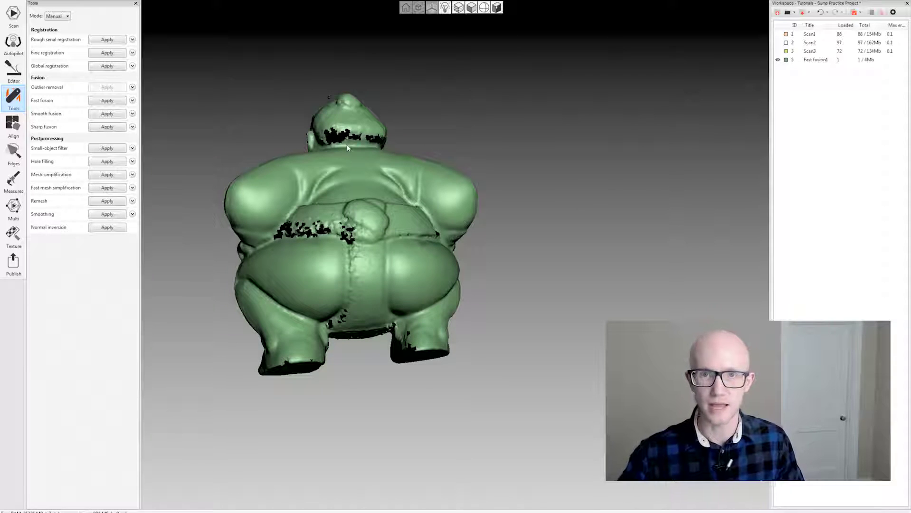
drag(347, 145, 333, 144)
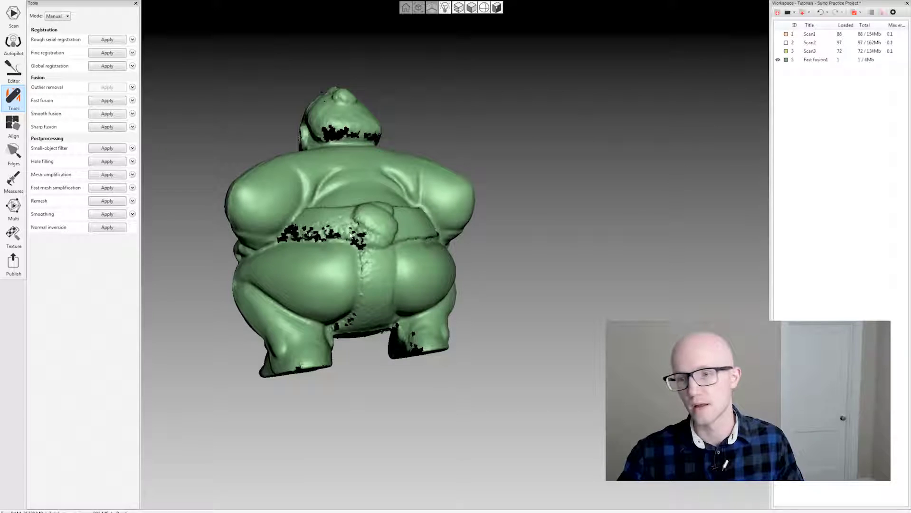
drag(353, 237, 383, 259)
drag(315, 153, 336, 234)
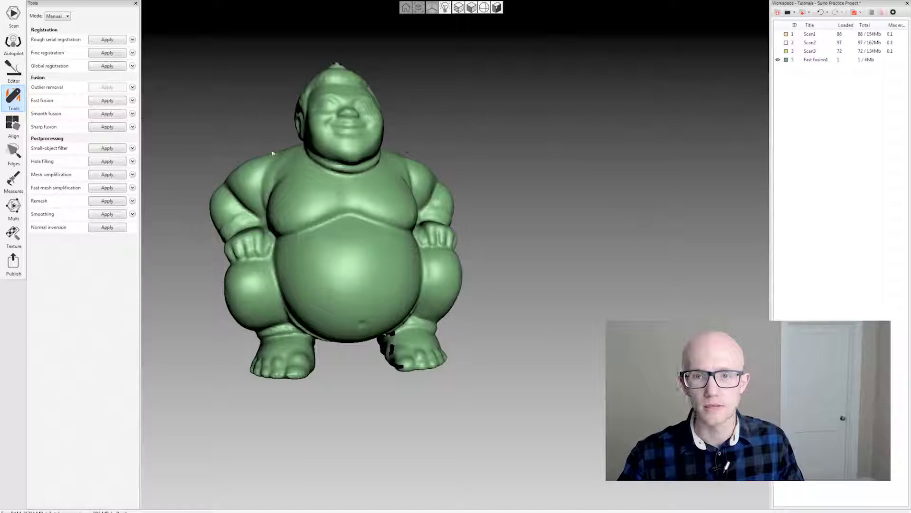
drag(272, 153, 295, 173)
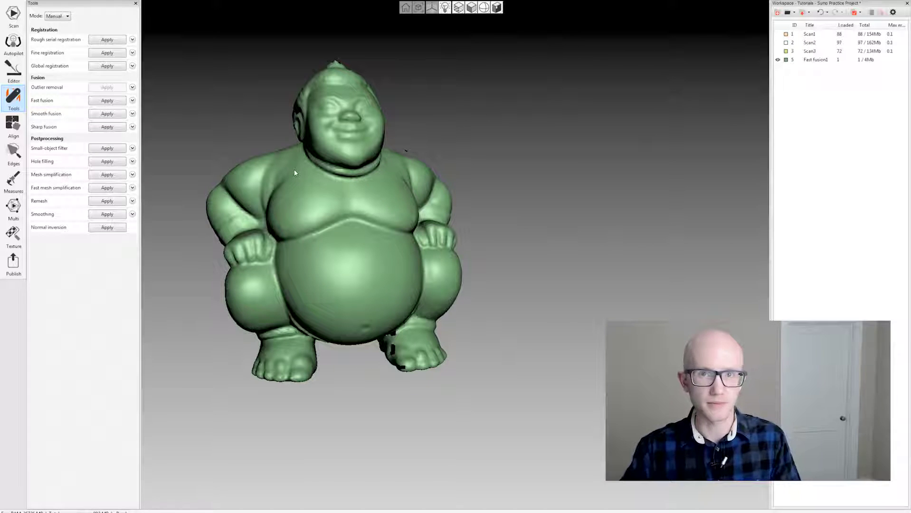
drag(482, 160, 477, 157)
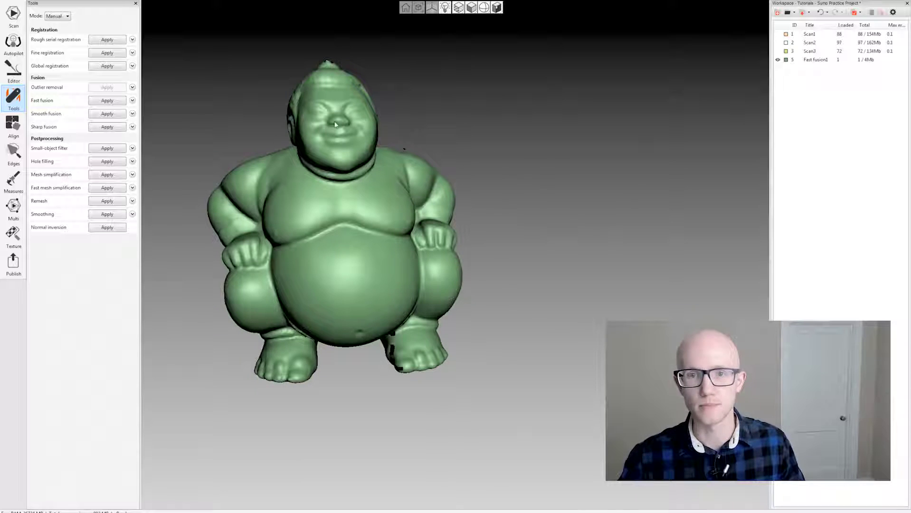
- Hide the Fast fusion model and show and select Scan1, Scan2 and Scan3 for another fusion
click(777, 59)
click(778, 51)
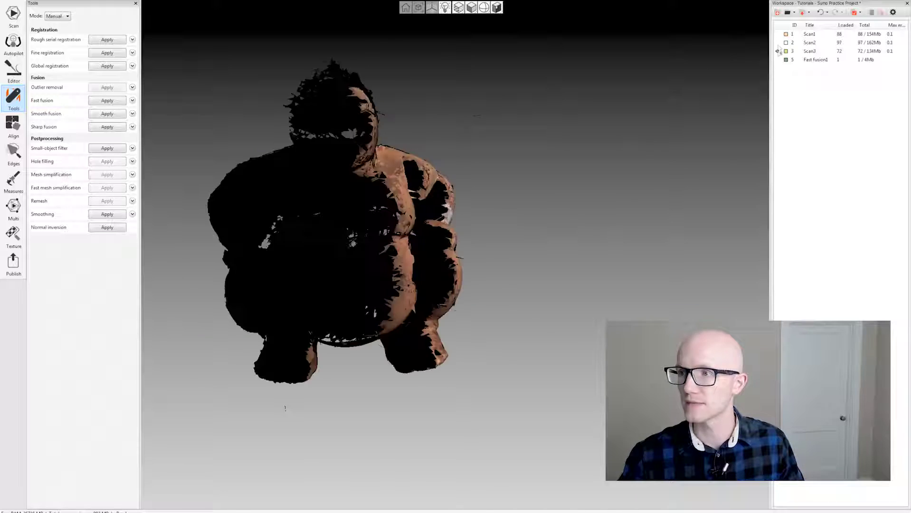
click(778, 42)
click(778, 34)
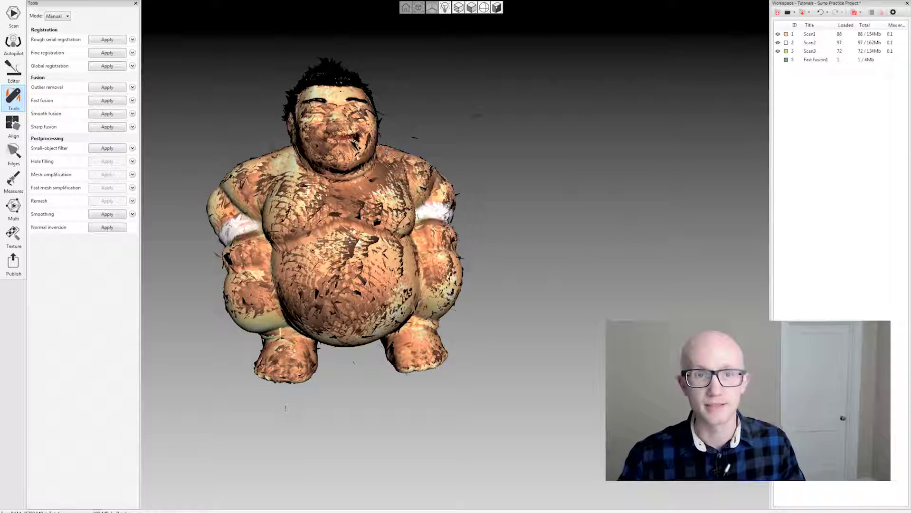
drag(387, 152, 430, 131)
click(815, 35)
click(813, 43)
click(812, 52)
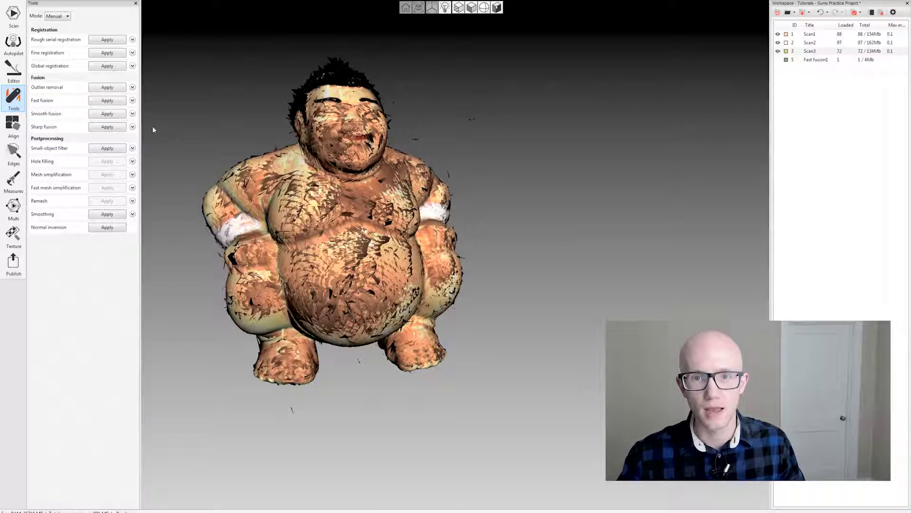
- Run Smooth fusion on the three scans with resolution 0.5 and hole filling set to Manually
click(132, 114)
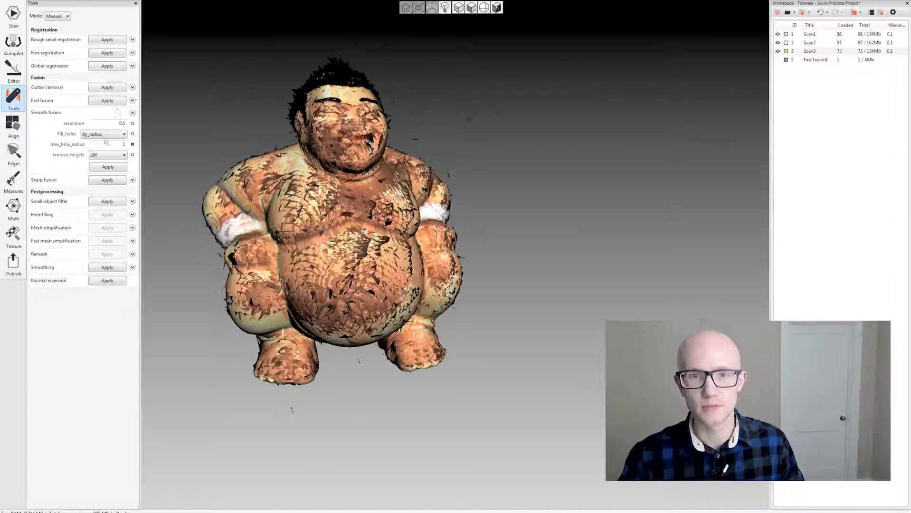
click(107, 136)
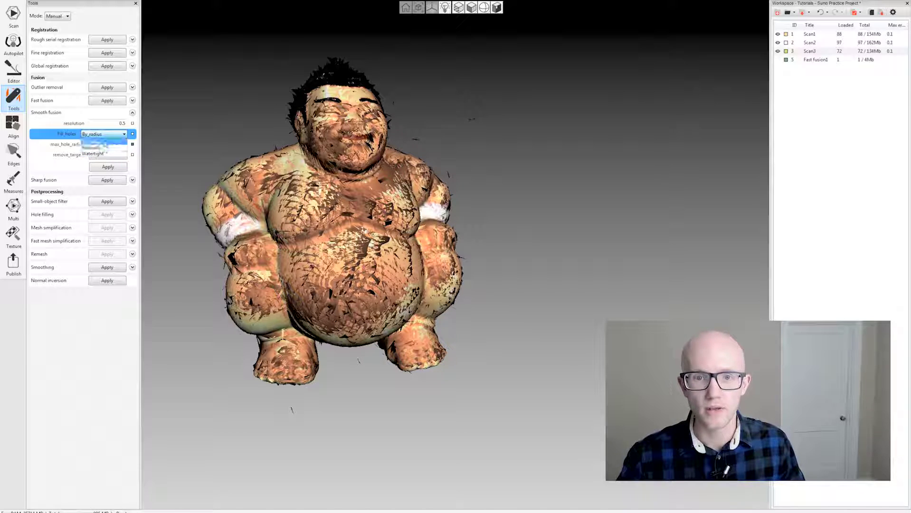
click(102, 147)
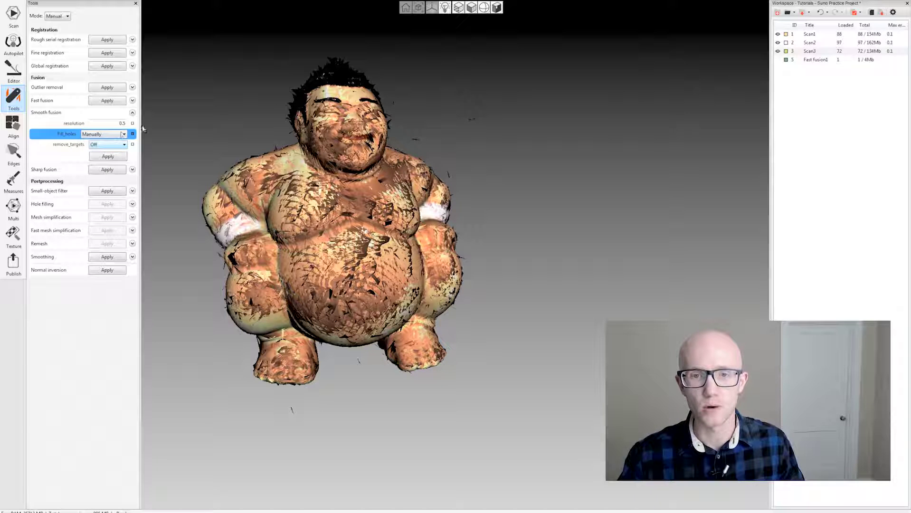
click(108, 134)
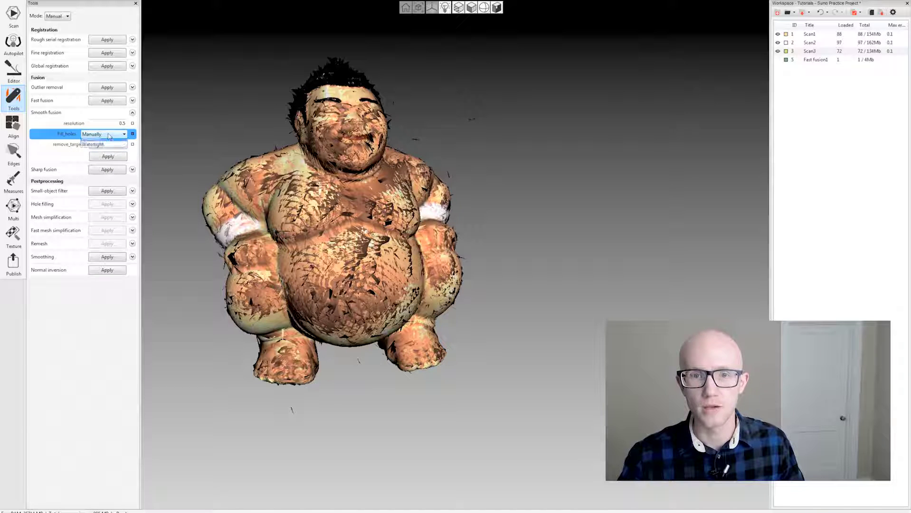
click(102, 141)
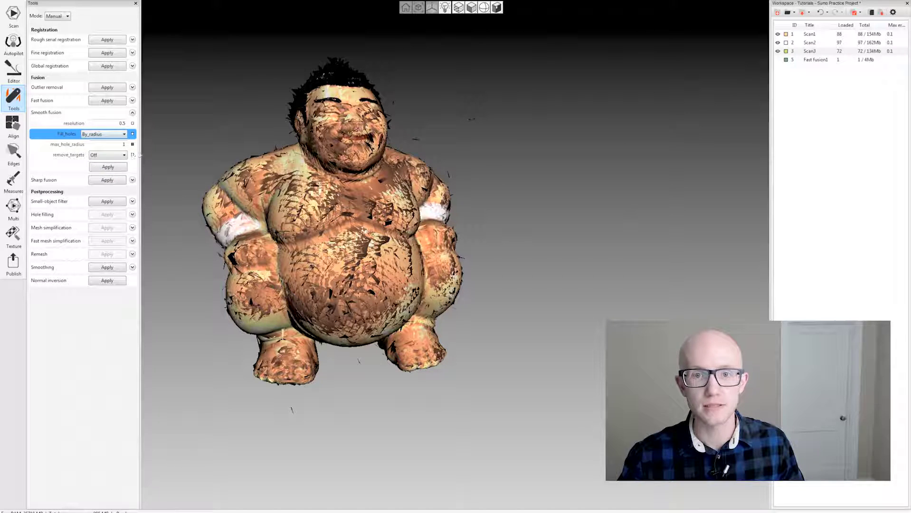
click(109, 134)
click(99, 147)
click(109, 157)
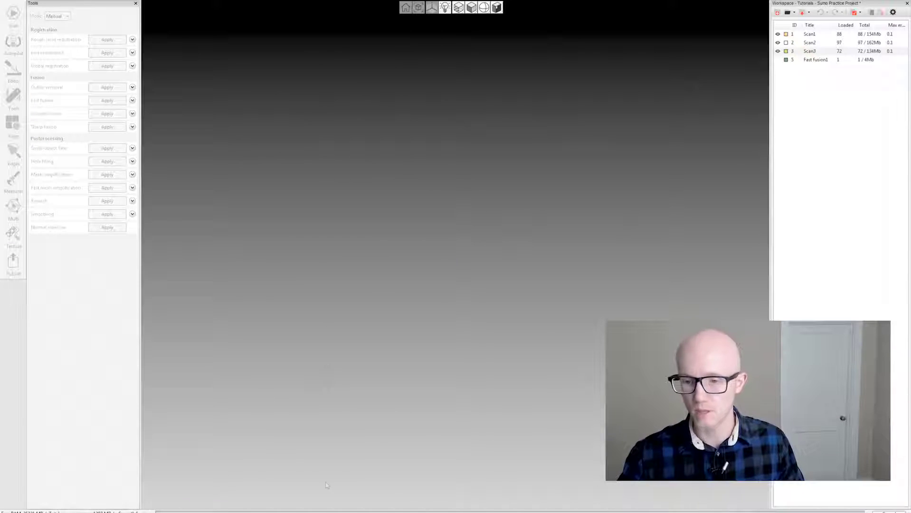
drag(224, 56, 219, 47)
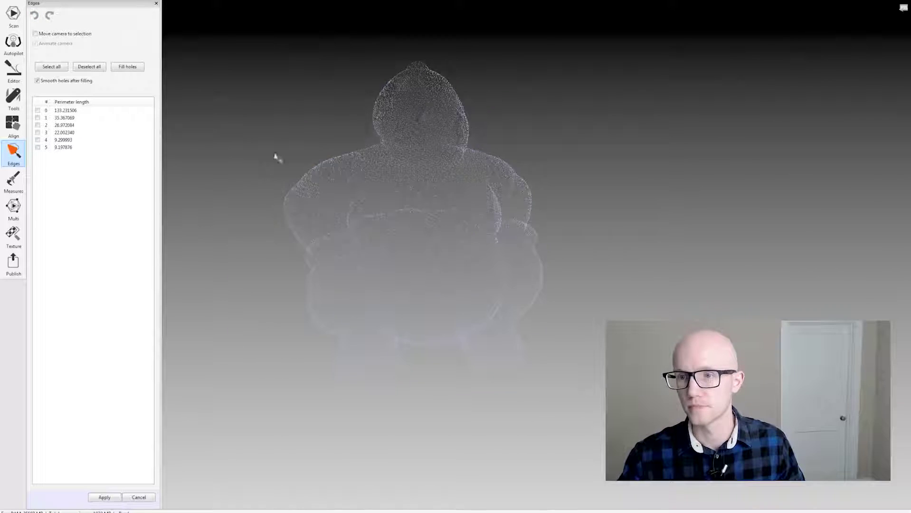
- Select the large lower-back hole, the small hole at the opposite side of the waist and the hole behind the head
drag(275, 154, 523, 238)
middle_drag(604, 218, 585, 230)
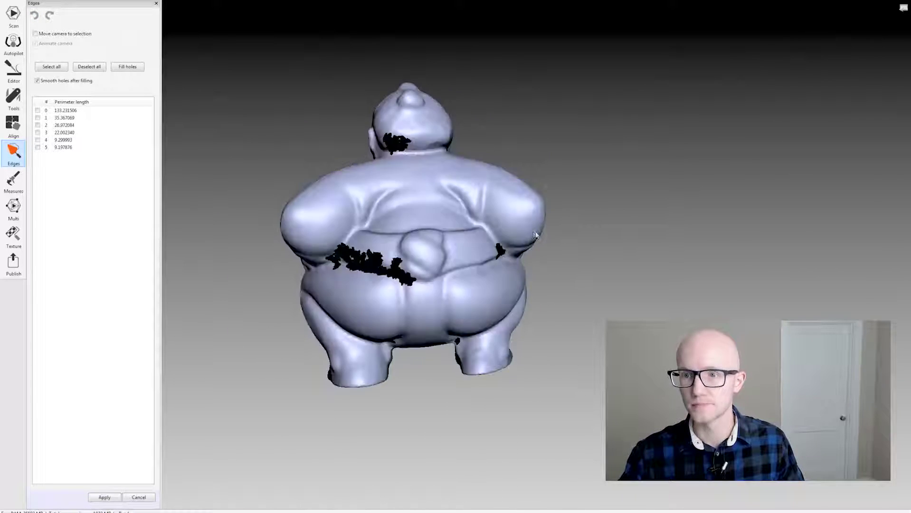
scroll(587, 230, up, 2)
drag(591, 231, 592, 231)
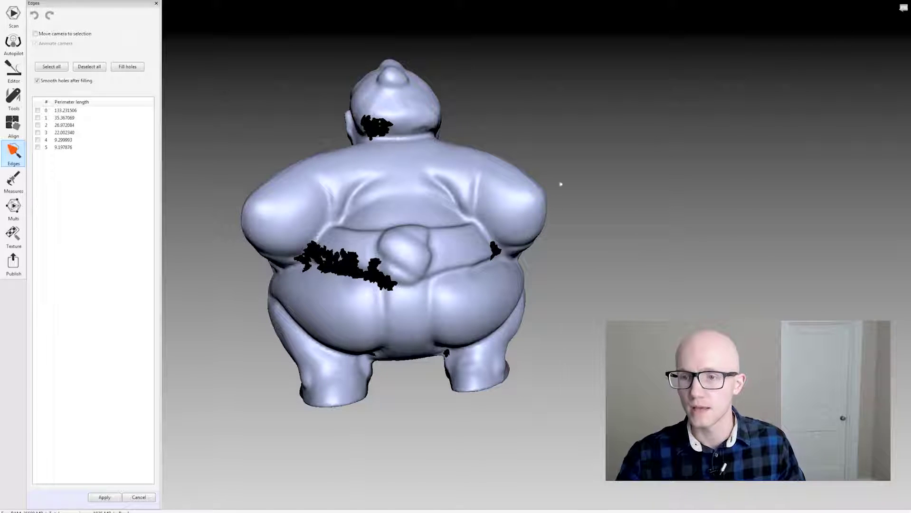
drag(576, 162, 583, 164)
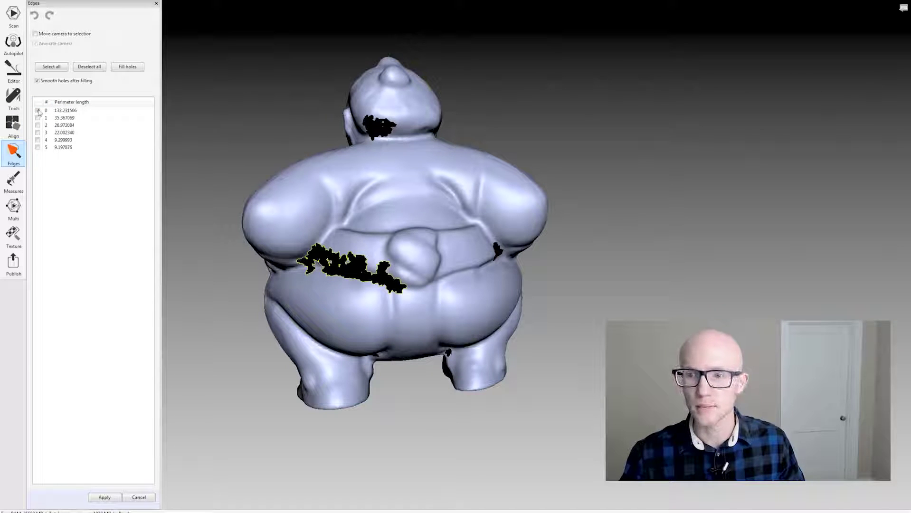
click(38, 110)
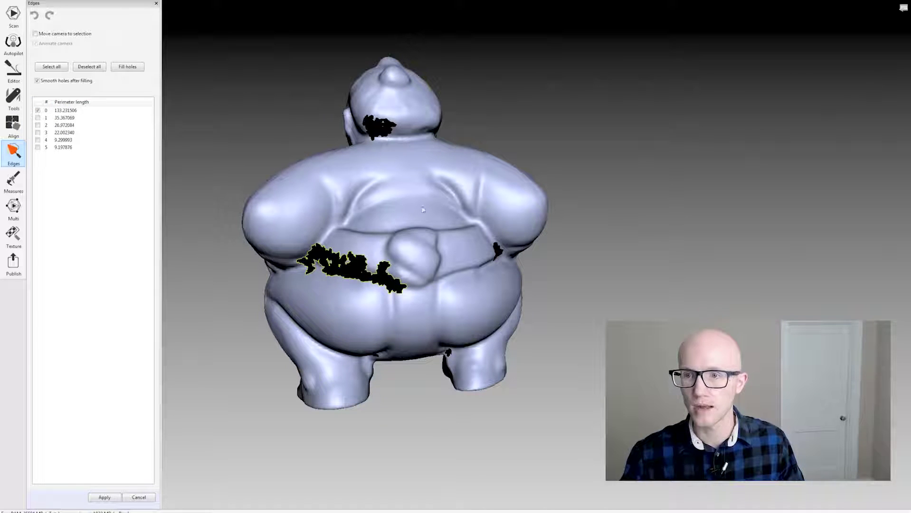
drag(617, 289, 601, 288)
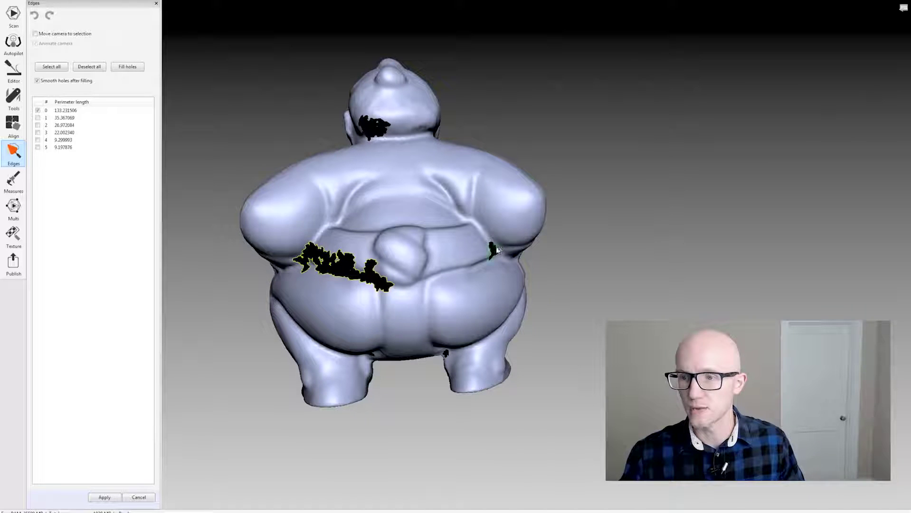
click(495, 250)
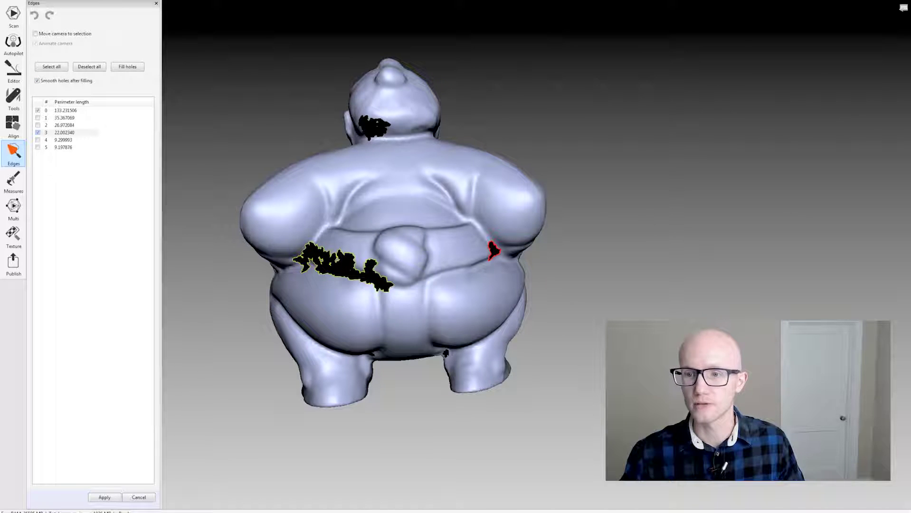
click(330, 257)
click(374, 127)
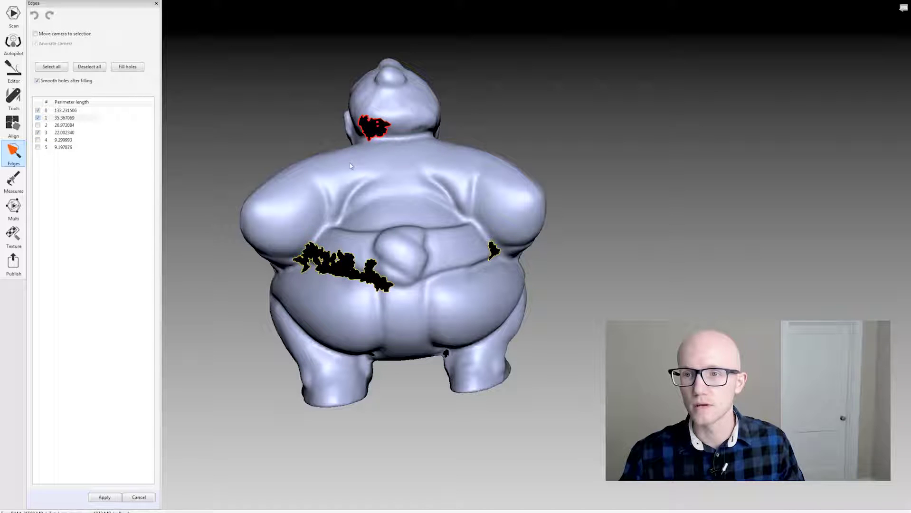
- Remove the large lower-back hole from the selection, and try selecting and deselecting all holes at once
click(38, 110)
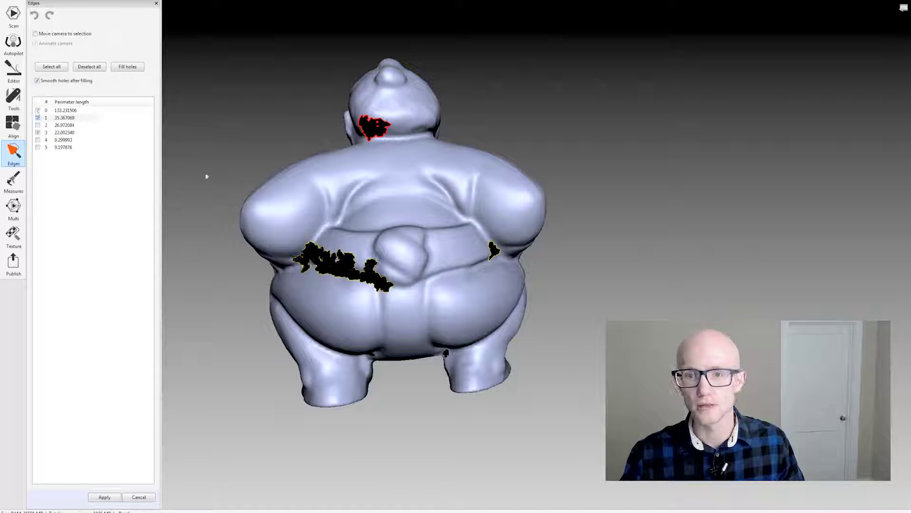
drag(581, 145, 523, 116)
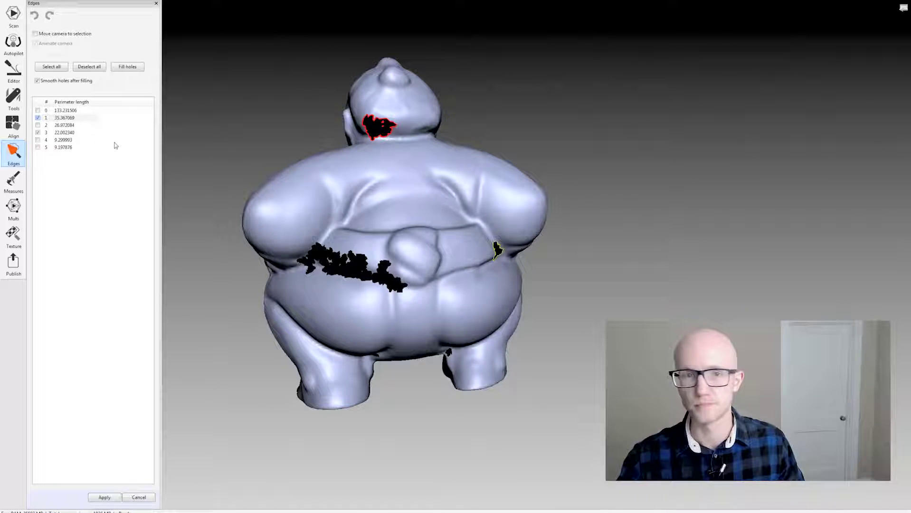
click(60, 67)
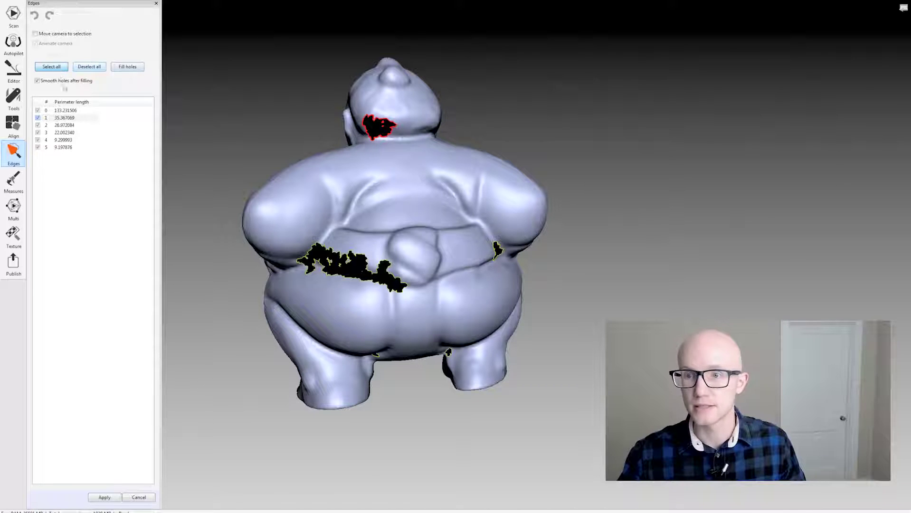
click(89, 66)
- Fill the holes behind the head, at the side of the waist and under the buttock with smoothing, and apply the changes
click(389, 125)
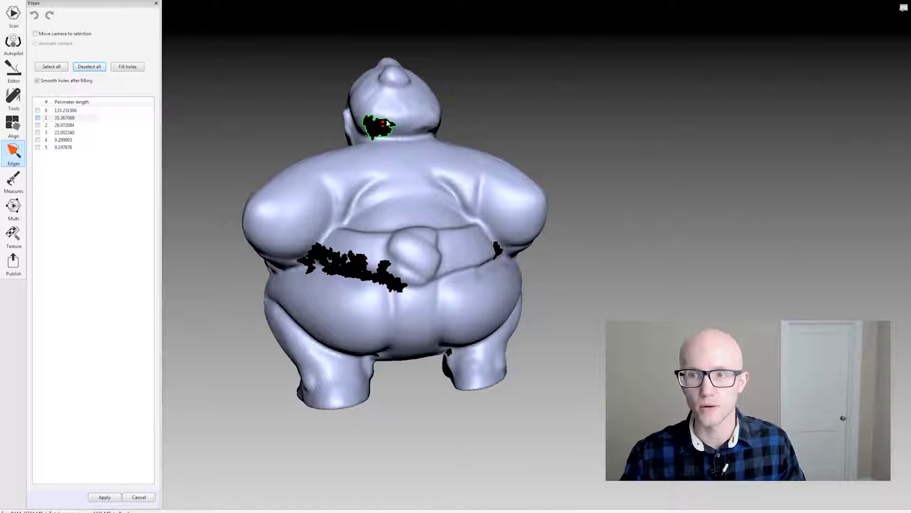
click(501, 256)
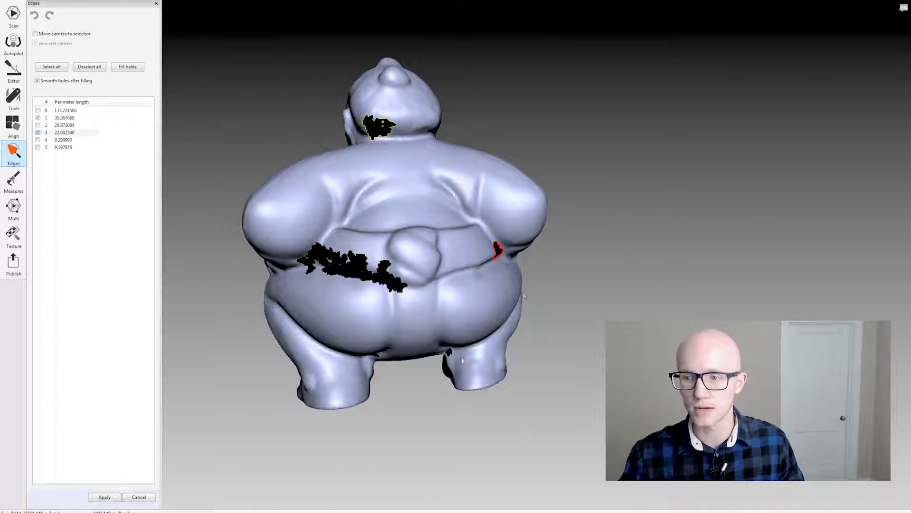
click(449, 353)
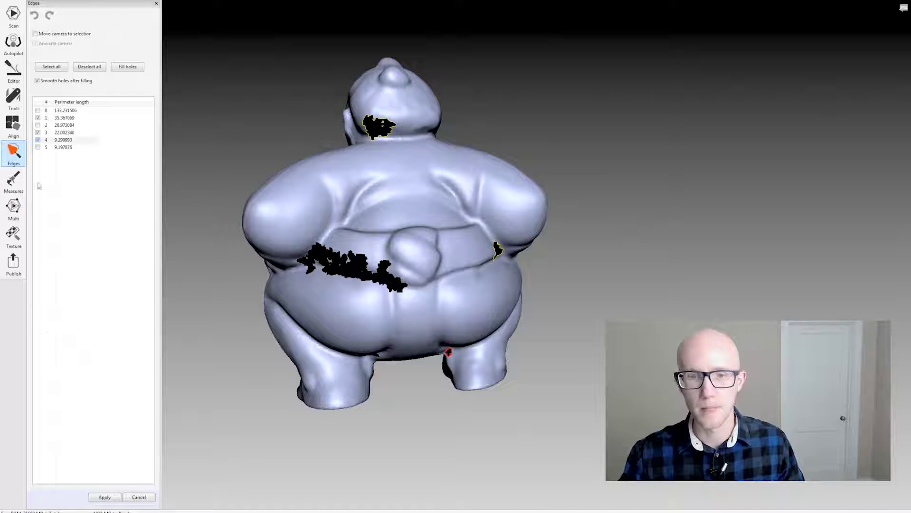
click(127, 67)
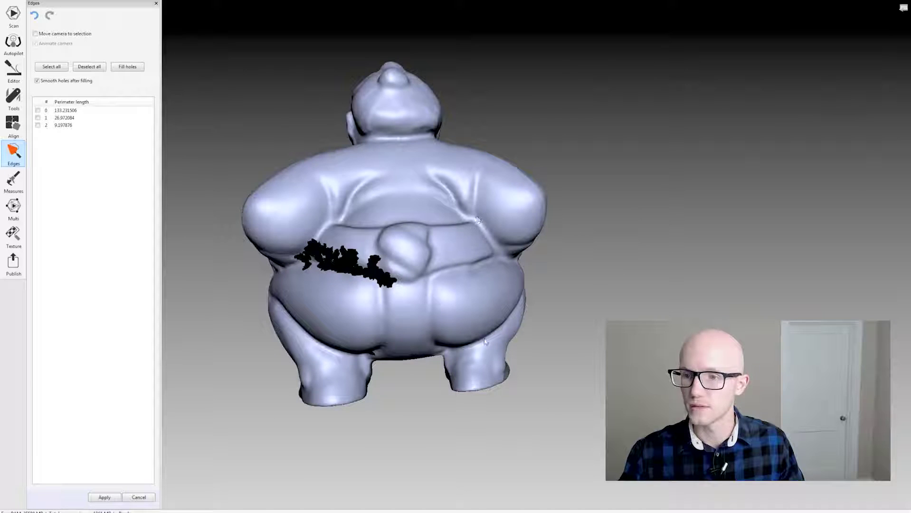
drag(317, 132, 280, 174)
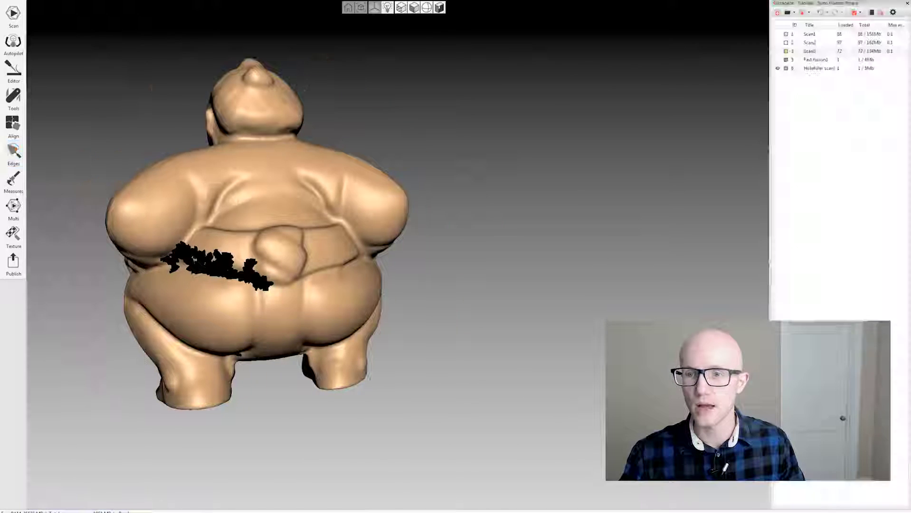
click(104, 497)
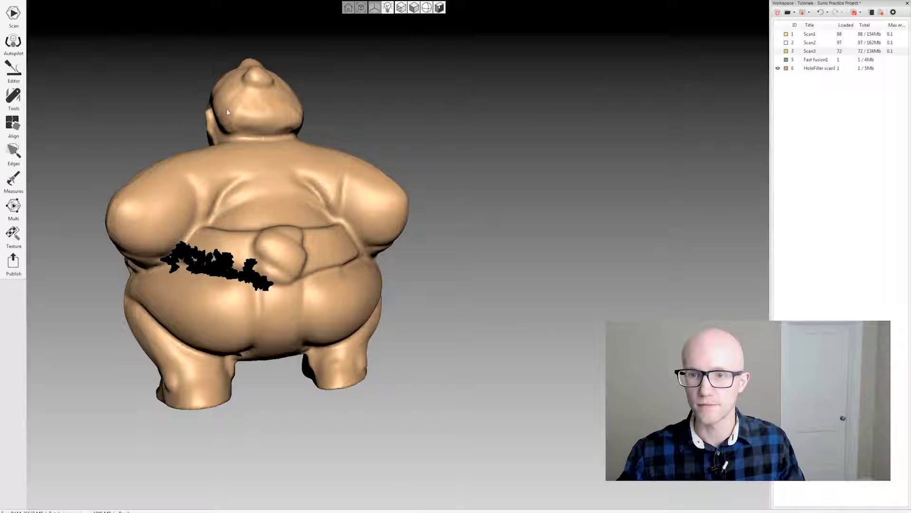
- Examine the smooth fusion model from the back, the underside and the front
drag(234, 264, 242, 242)
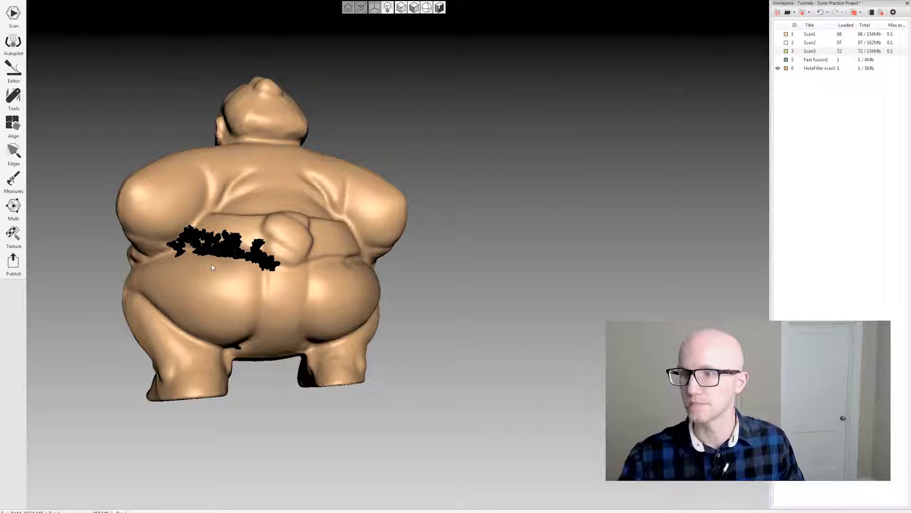
drag(211, 264, 140, 271)
drag(199, 266, 361, 280)
drag(228, 223, 332, 228)
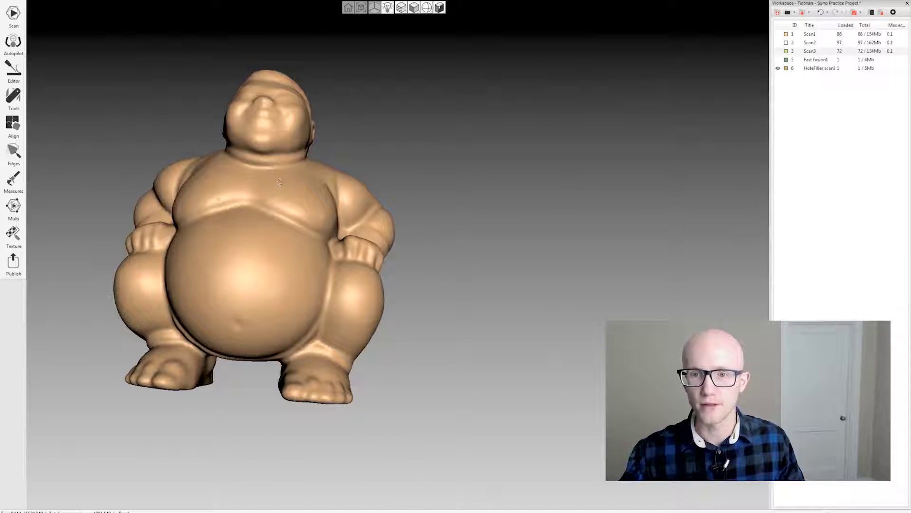
mouse_move(226, 326)
mouse_down()
mouse_move(223, 256)
mouse_move(257, 110)
mouse_move(335, 248)
mouse_up()
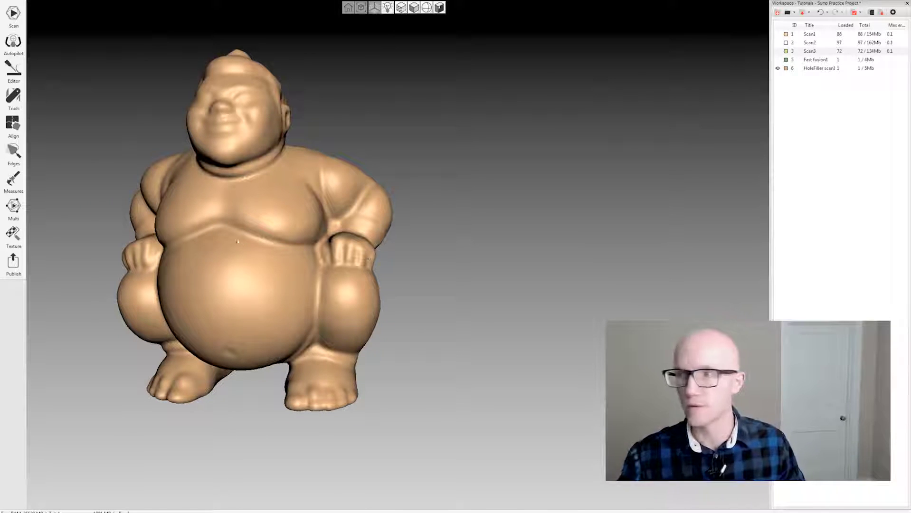
drag(238, 241, 300, 91)
- Rename the HoleFiller scan as Smooth Fusion1
click(13, 97)
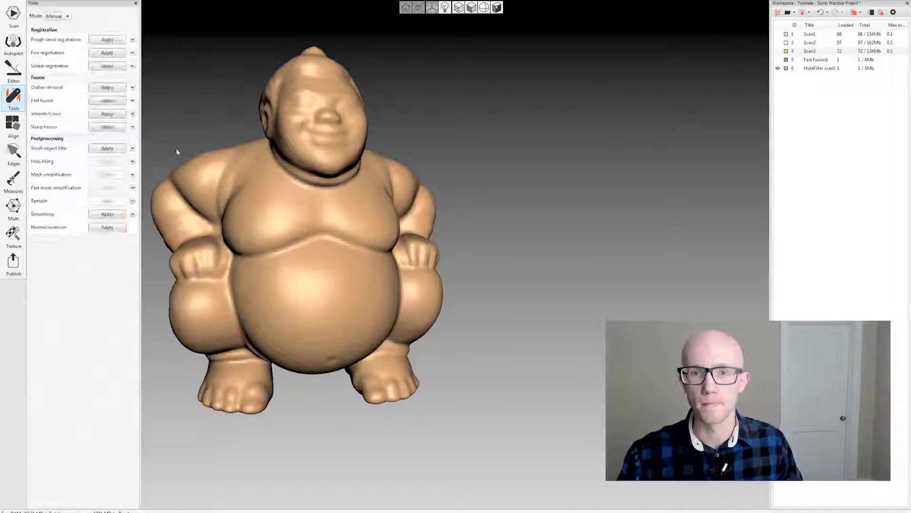
click(818, 70)
right_click(818, 70)
click(829, 74)
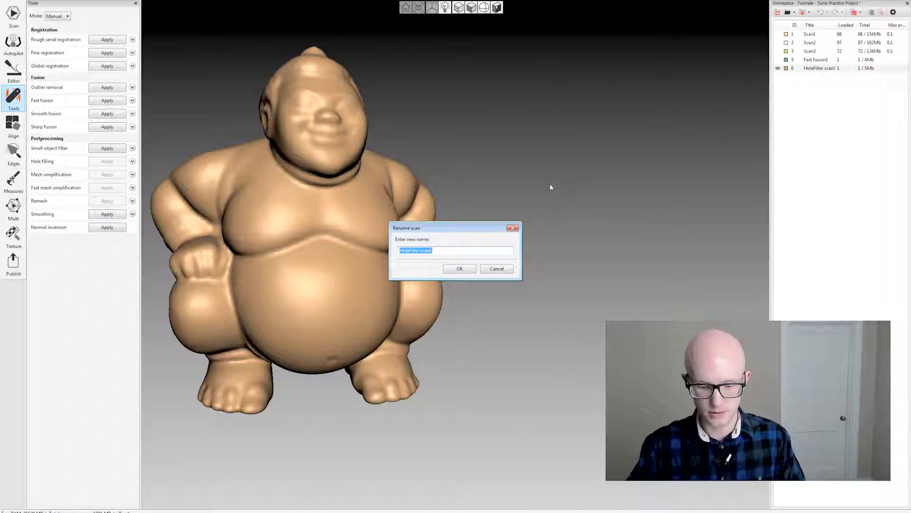
text(Smooth Fu)
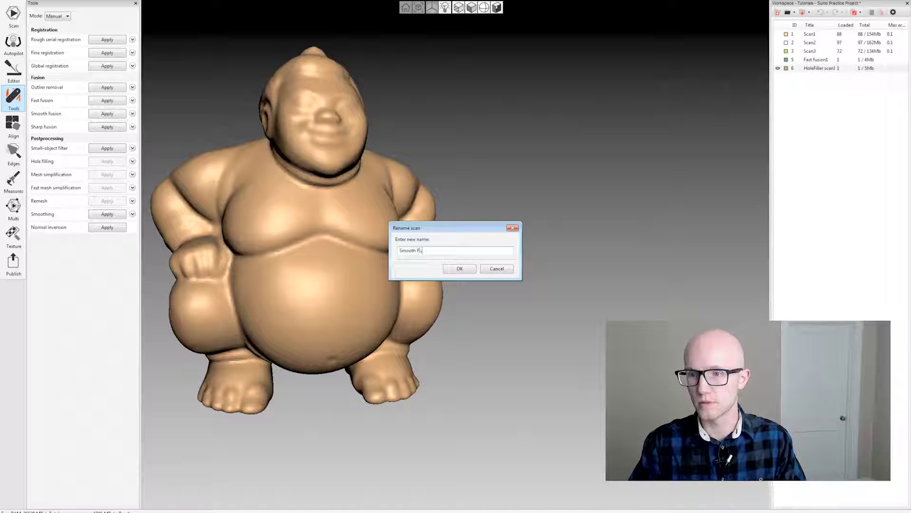
text(sion1)
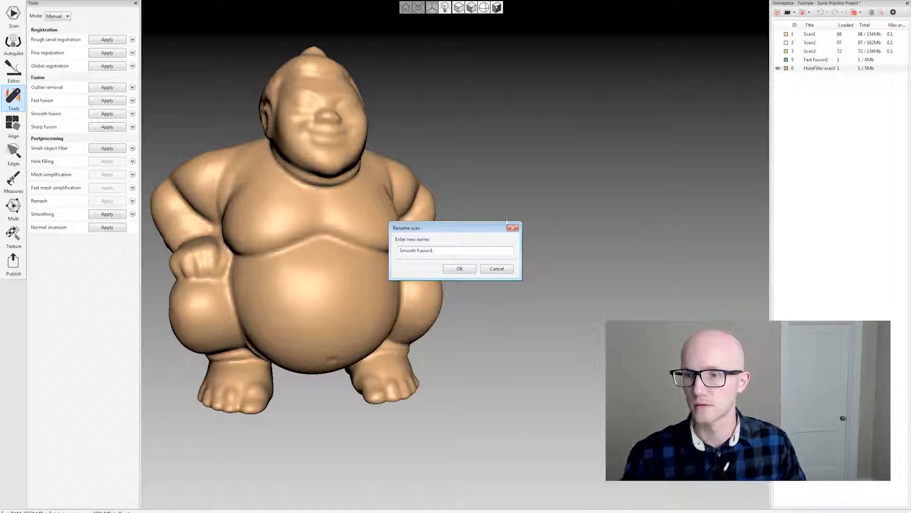
click(459, 269)
- Hide the Smooth Fusion1 model and show Scan1, Scan2 and Scan3 again
click(810, 60)
click(811, 69)
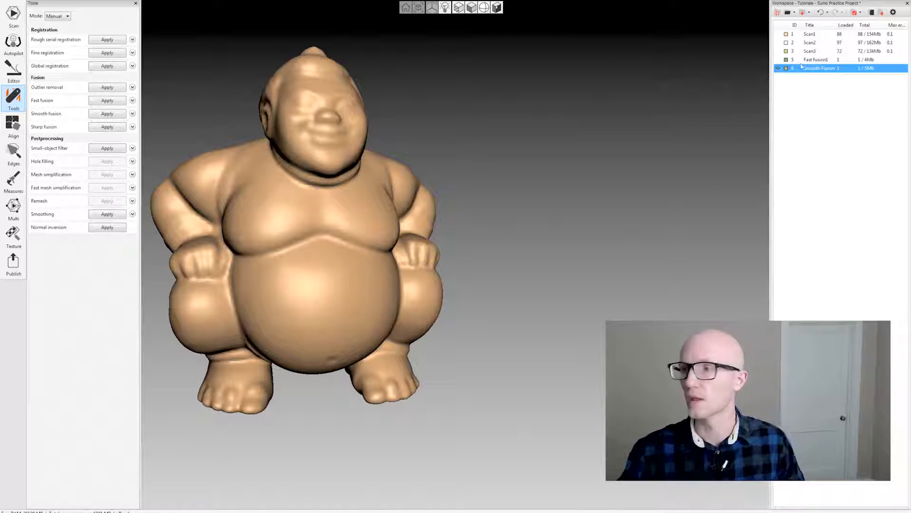
click(777, 68)
click(777, 51)
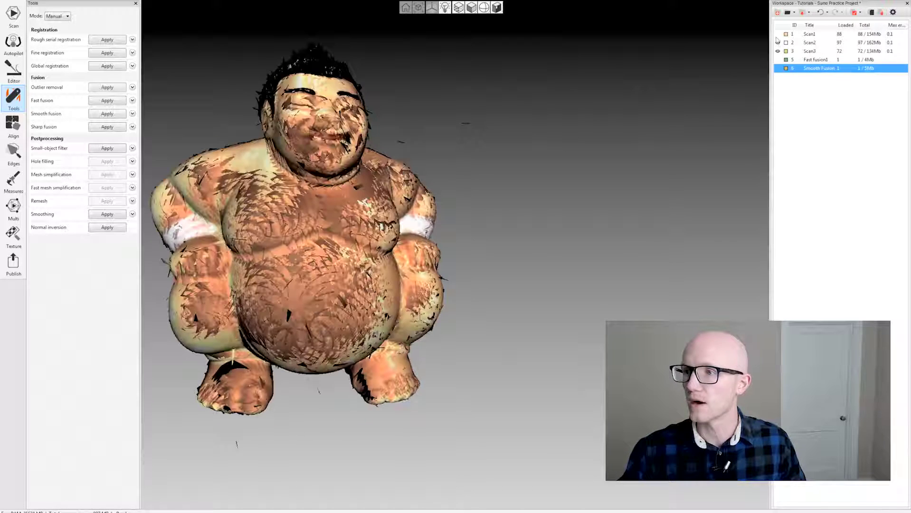
click(777, 33)
scroll(453, 225, down, 3)
middle_drag(371, 242, 412, 243)
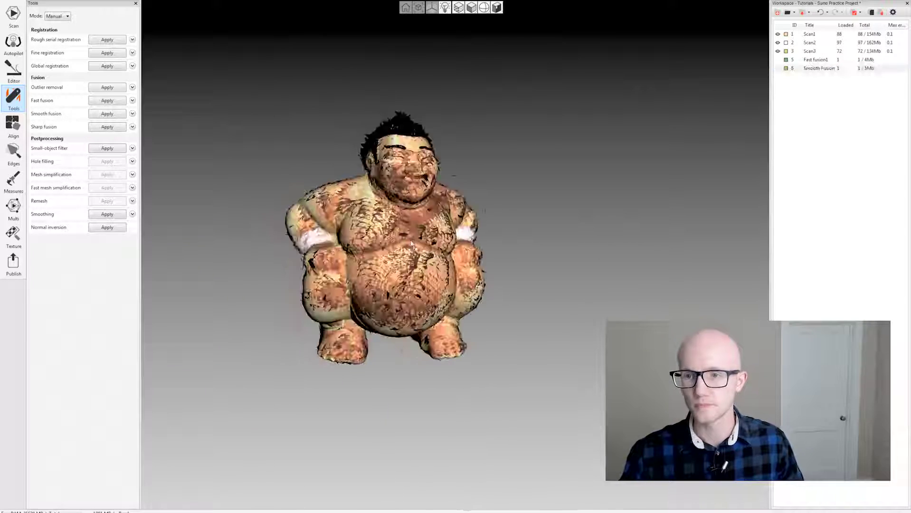
scroll(412, 243, up, 3)
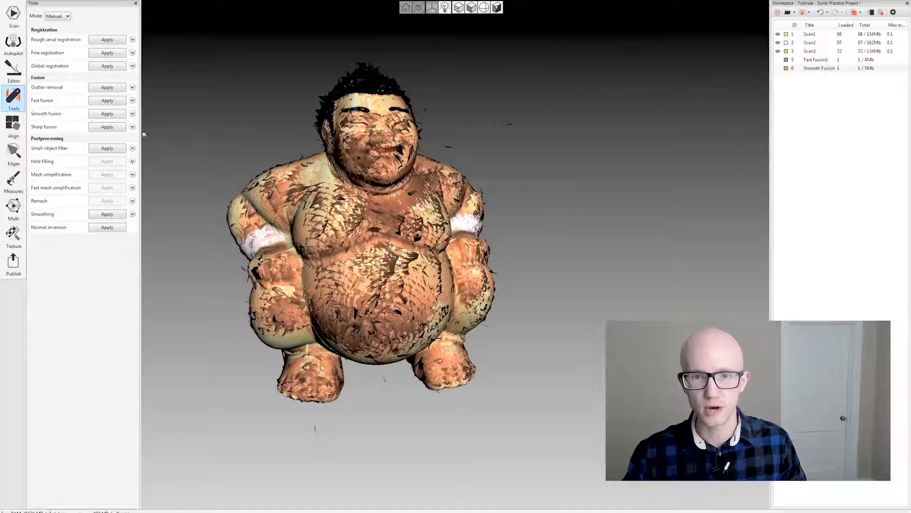
- Run Sharp fusion on the three scans with resolution 0.5 and hole filling set to Watertight
click(132, 126)
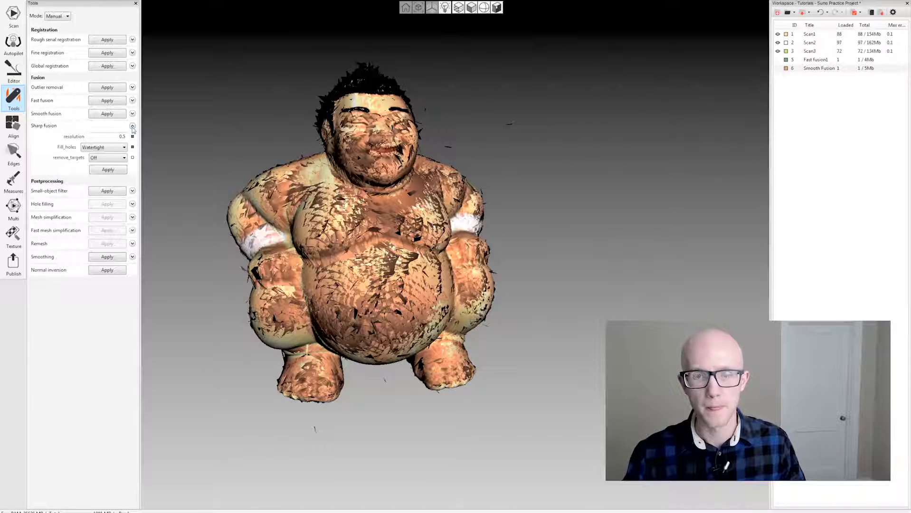
click(101, 136)
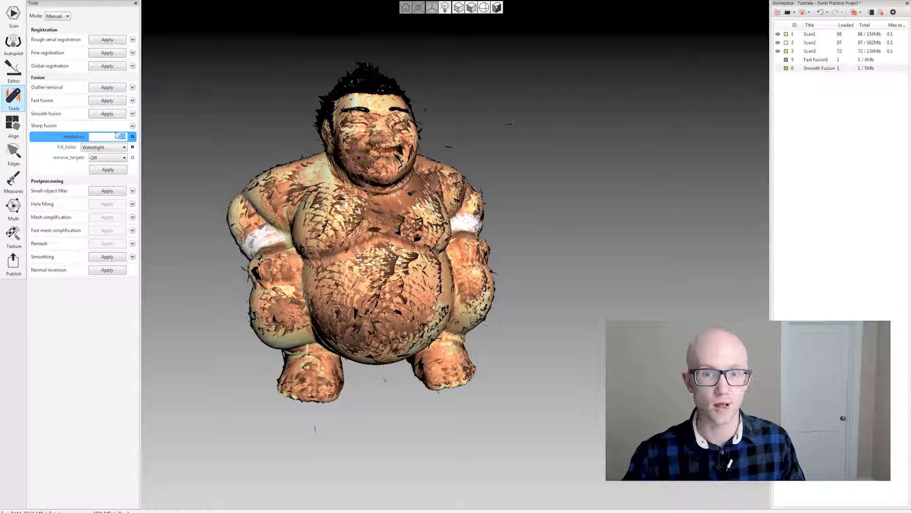
click(118, 138)
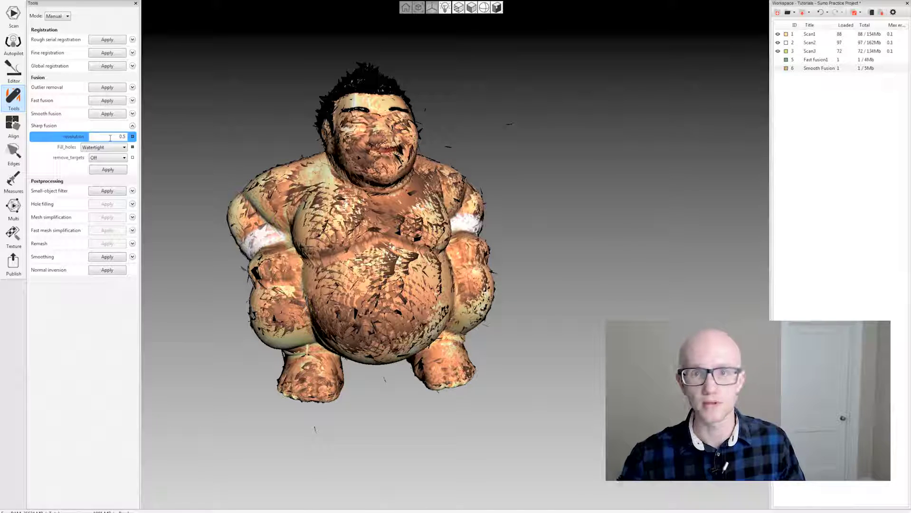
click(123, 148)
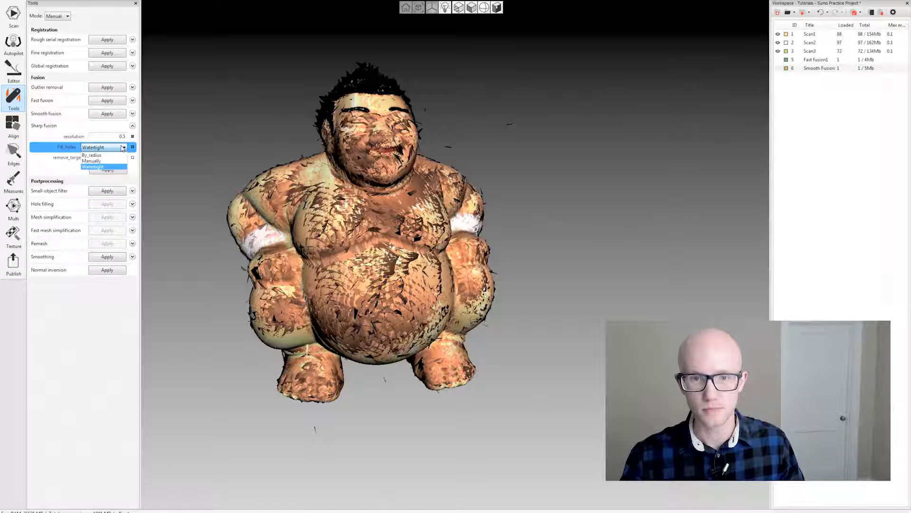
click(119, 166)
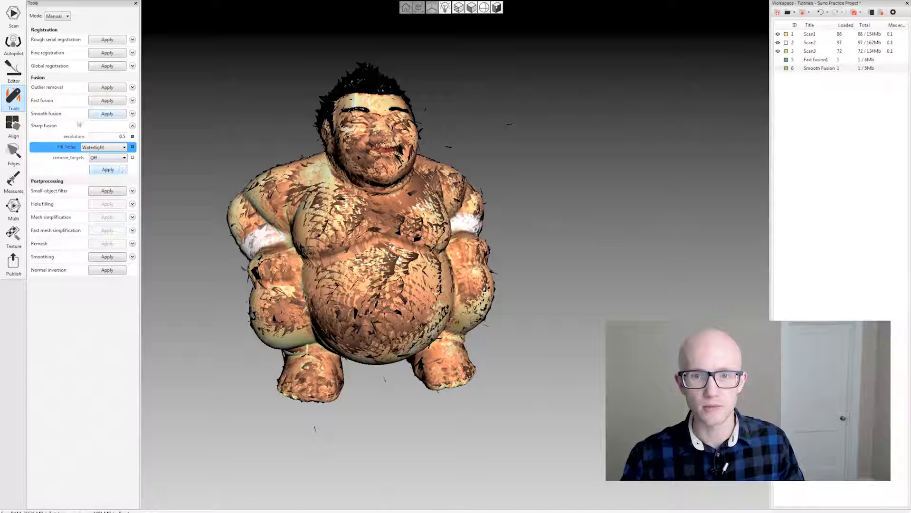
click(108, 170)
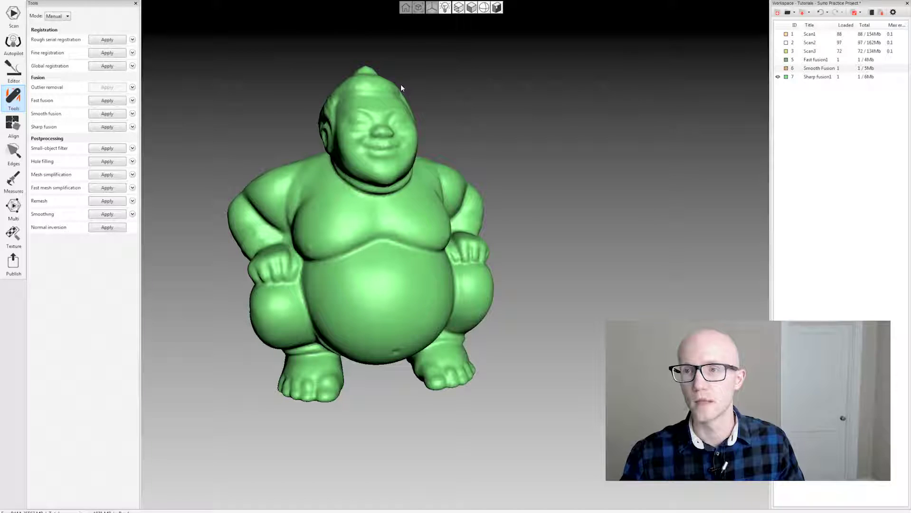
- Inspect the sharp fusion model from several sides, and show the Fast and Smooth fusion models together with it
drag(537, 151, 505, 137)
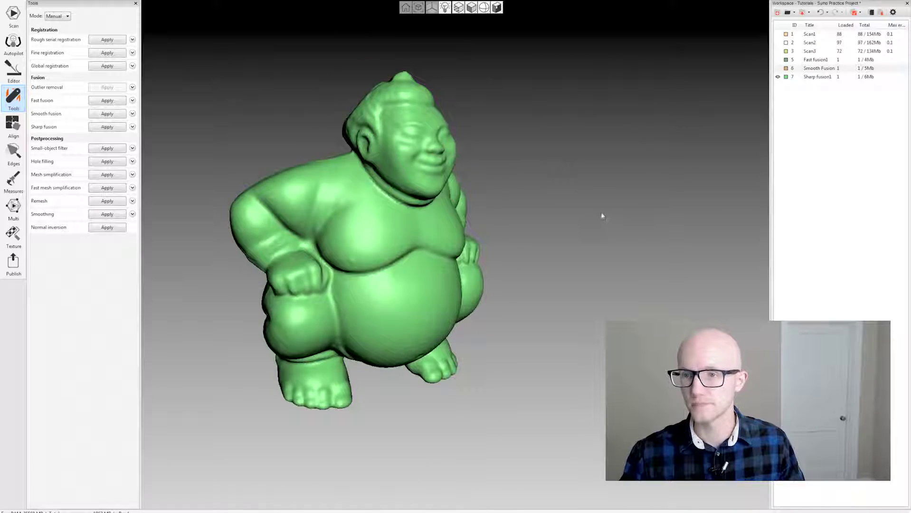
drag(328, 212, 492, 209)
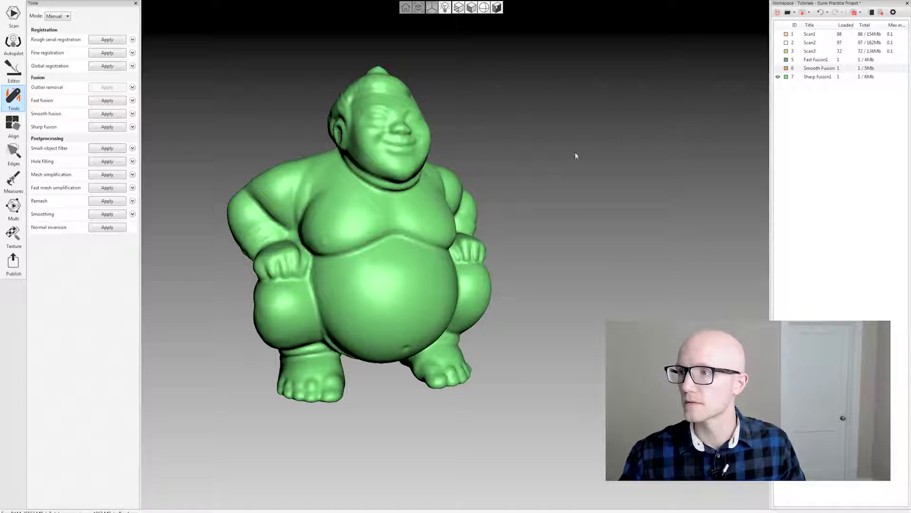
drag(323, 213, 593, 231)
drag(430, 290, 430, 224)
drag(514, 270, 641, 323)
click(778, 68)
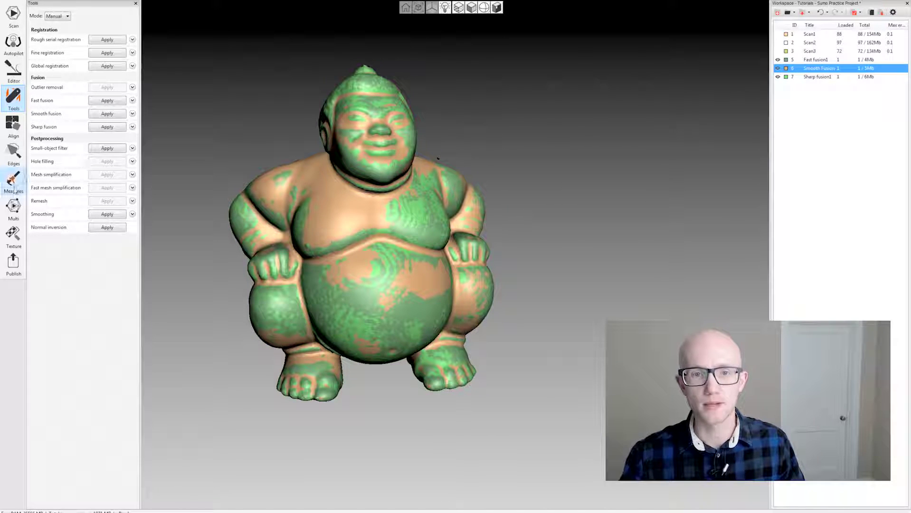
- Start aligning the models and move the Smooth and Sharp fusion models together sideways, clear of the Fast fusion model
click(13, 124)
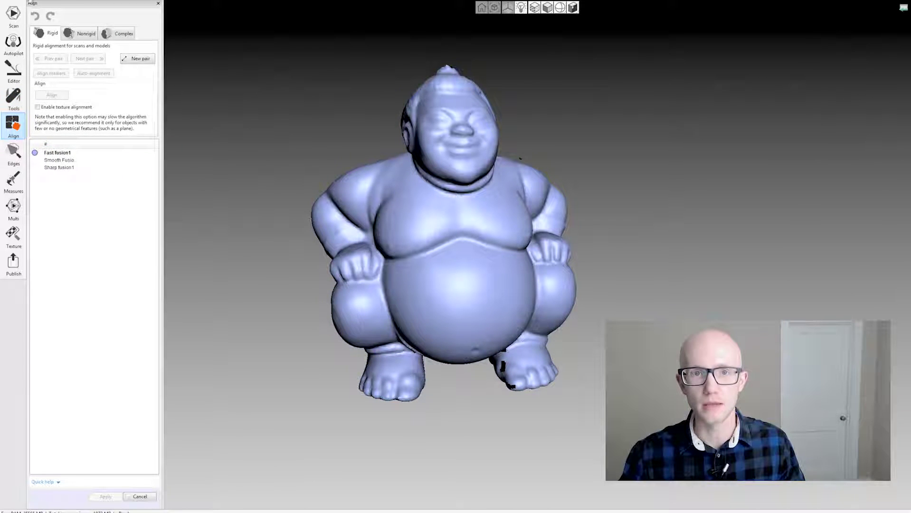
click(30, 1)
click(57, 84)
scroll(549, 268, up, 10)
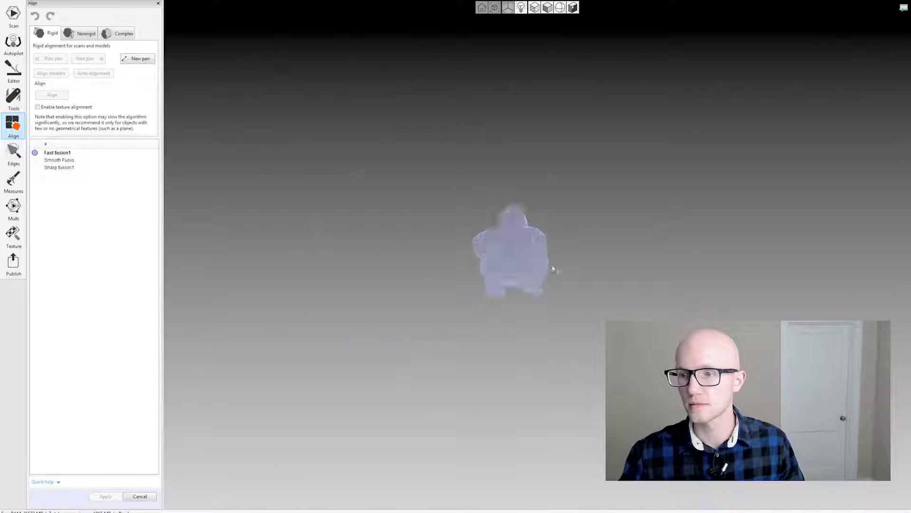
scroll(546, 268, down, 5)
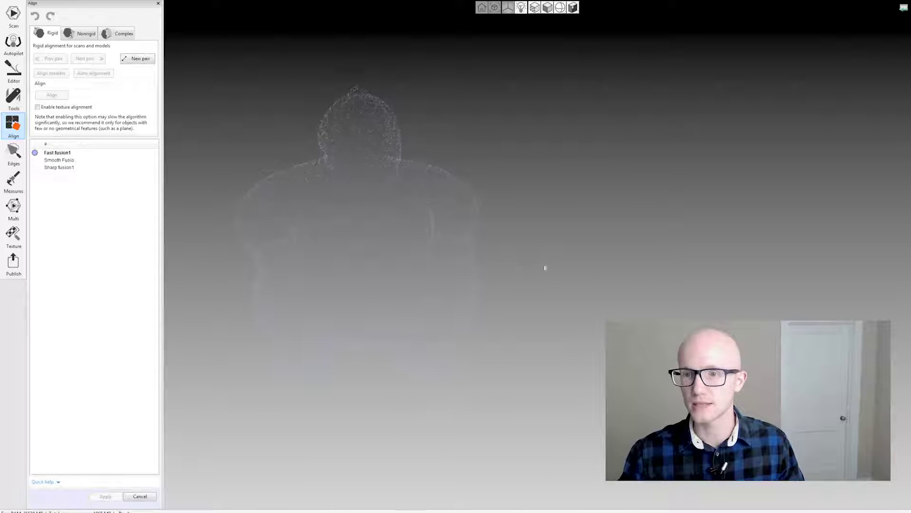
middle_drag(529, 260, 506, 269)
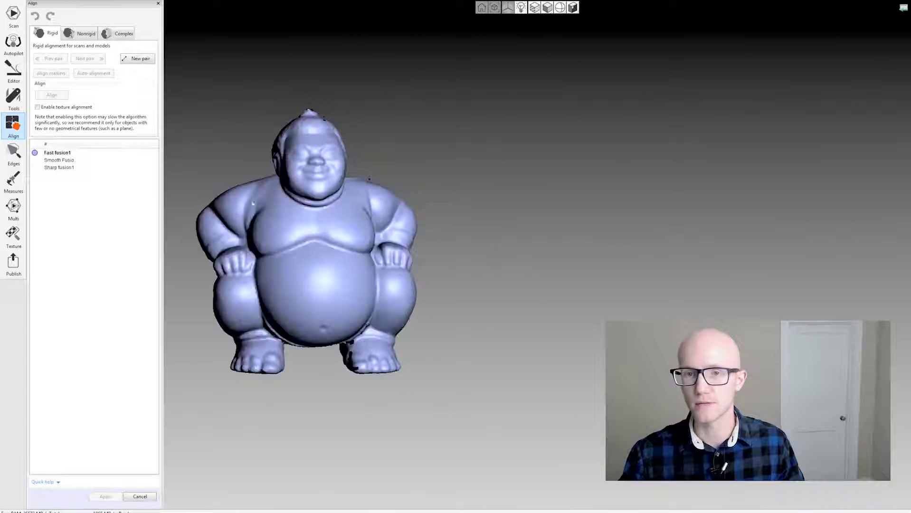
click(64, 161)
ctrl+click(61, 167)
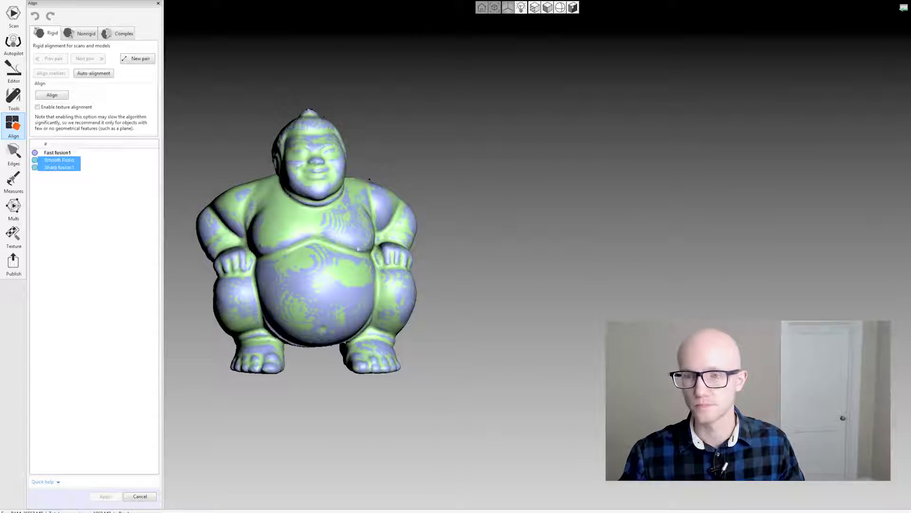
drag(376, 235, 558, 236)
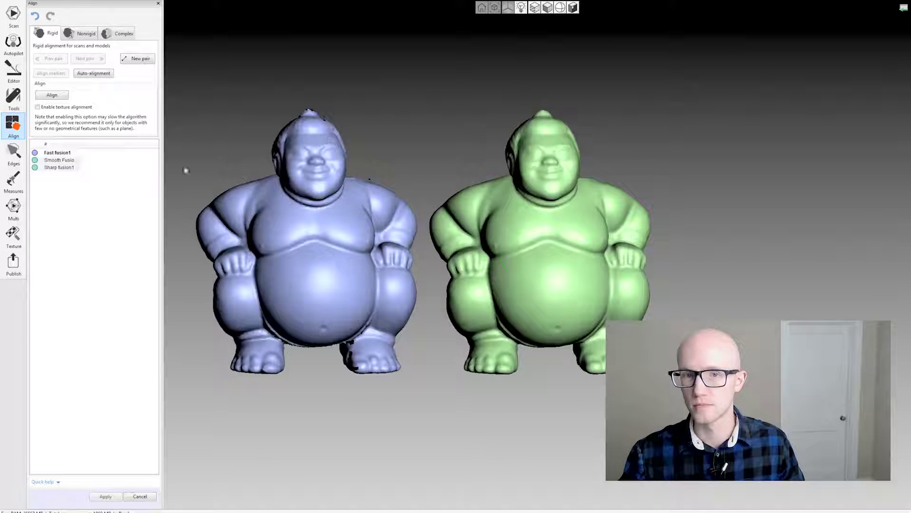
- Move the Sharp fusion model alone to the far side of the Smooth fusion model and apply the new positions
click(50, 169)
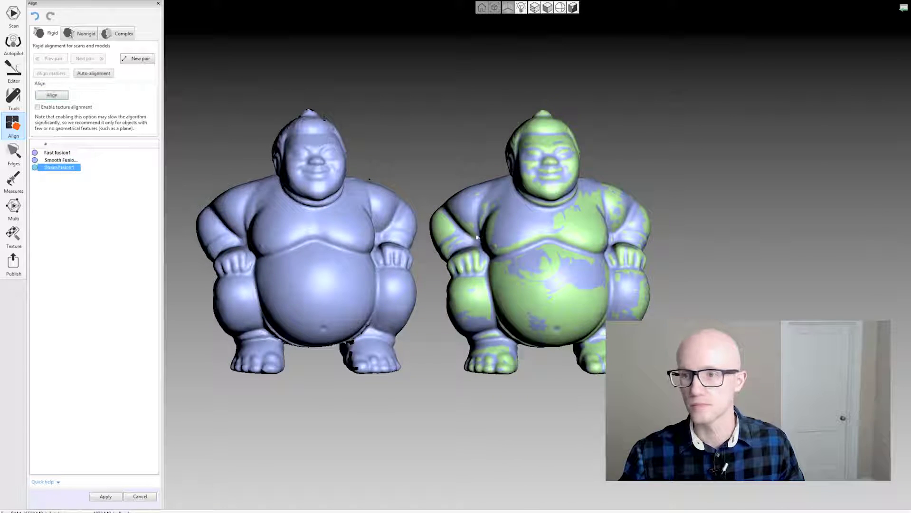
drag(477, 238, 710, 231)
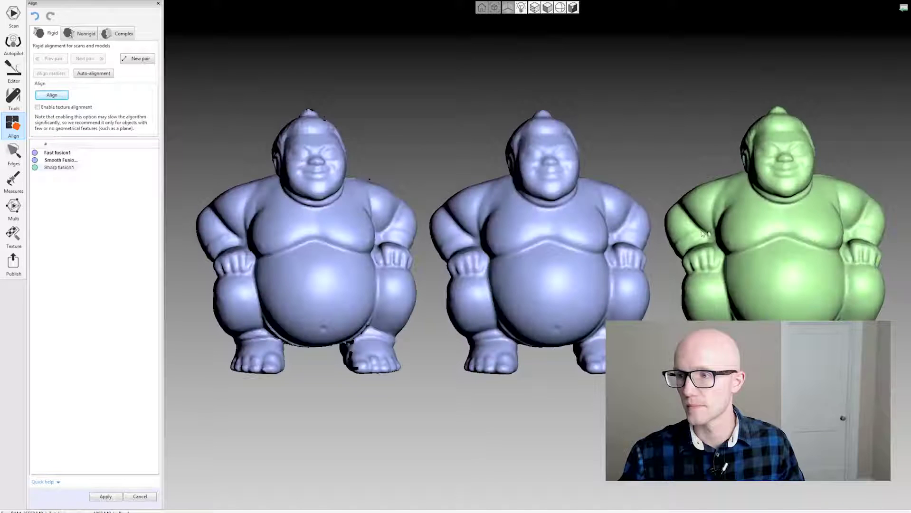
click(105, 496)
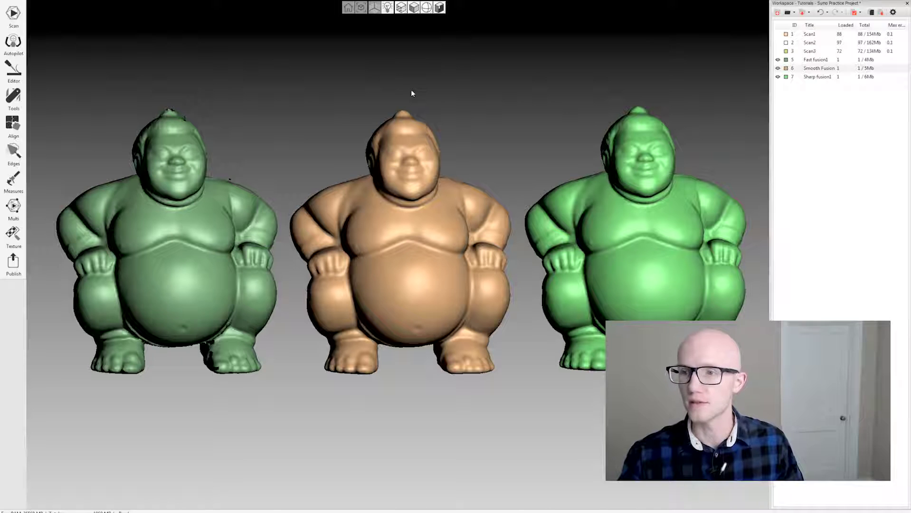
scroll(442, 98, down, 1)
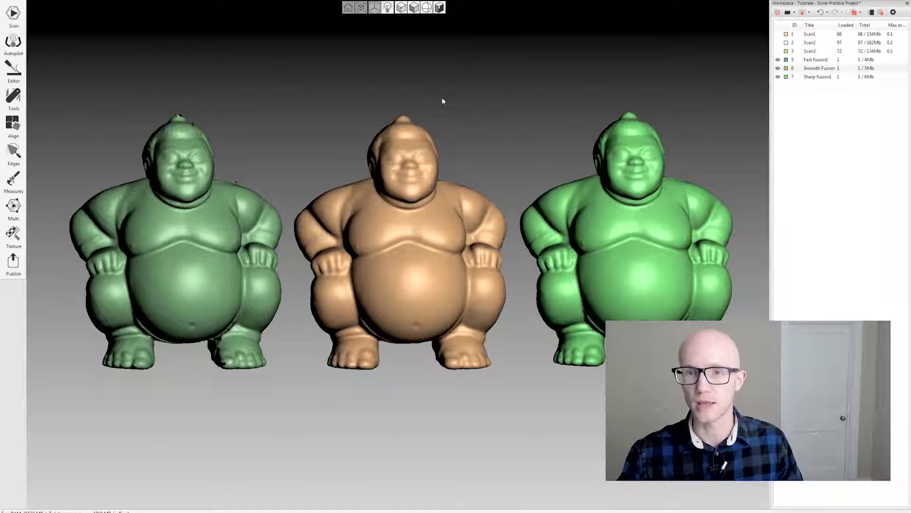